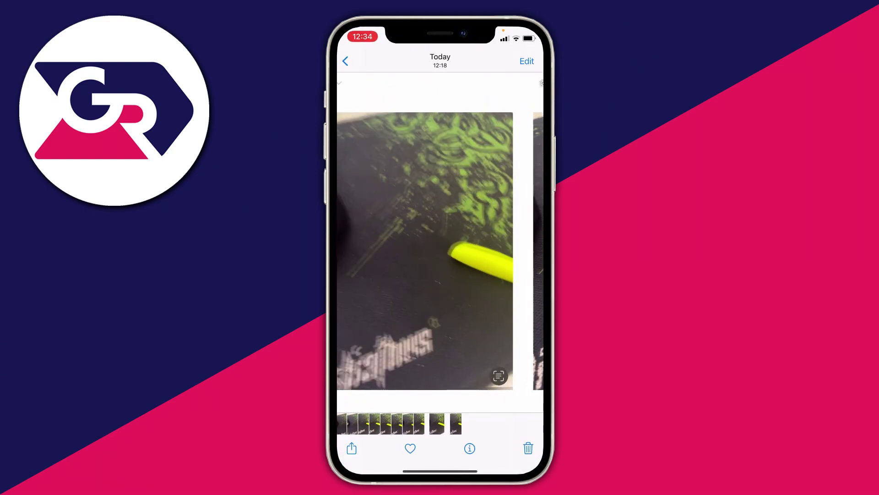
# Step: Swipe to the next live photo of the mouse pad and highlighter, then return home
pyautogui.moveTo(504, 252); pyautogui.dragTo(389, 252)
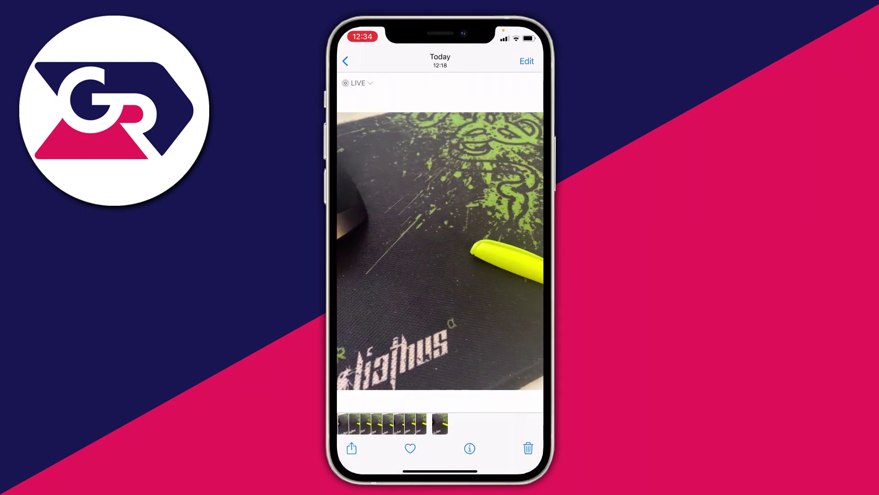
pyautogui.moveTo(440, 471); pyautogui.dragTo(439, 275)
# Step: Search the App Store for Google Drive and launch the app from its listing
pyautogui.click(464, 239)
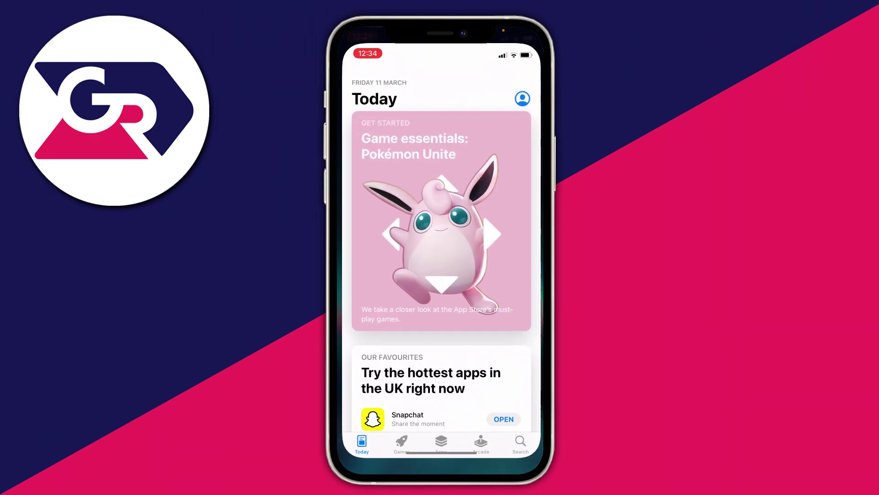
pyautogui.click(523, 447)
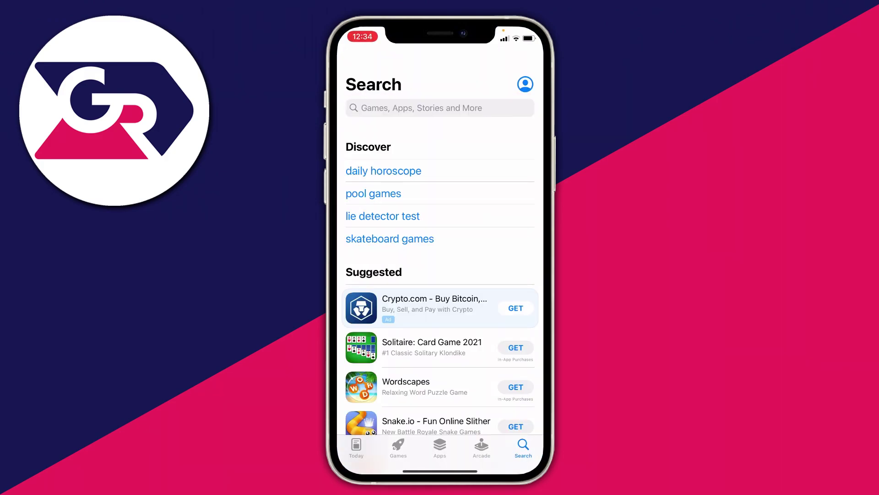
pyautogui.click(421, 107)
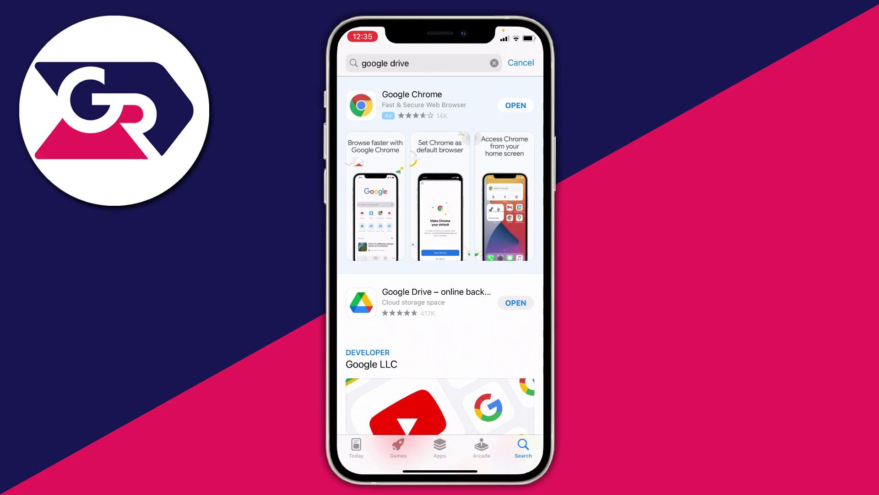
pyautogui.click(435, 302)
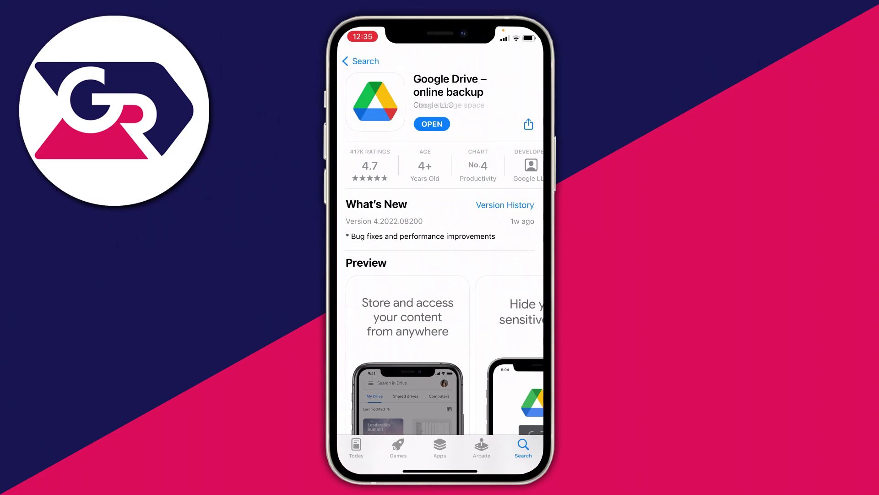
pyautogui.click(432, 124)
# Step: Dismiss the widget prompt, create a folder named 'Iphone tutorial' in My Drive, and open it
pyautogui.click(445, 437)
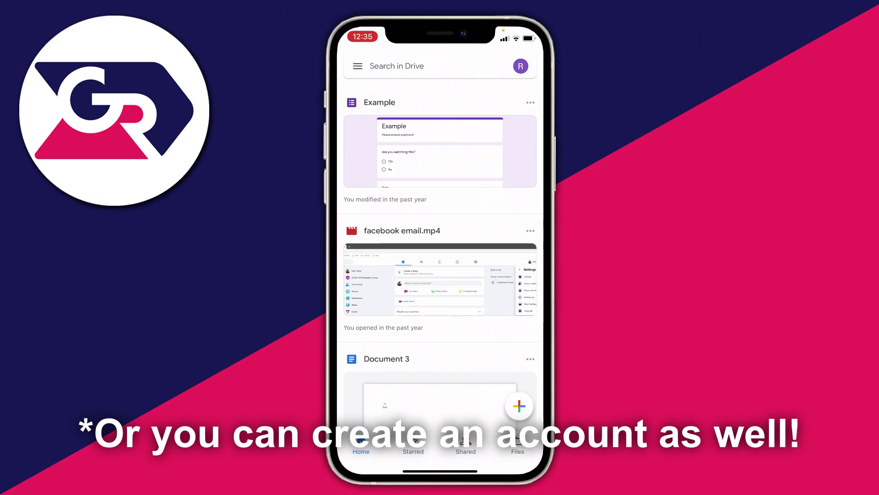
pyautogui.click(517, 445)
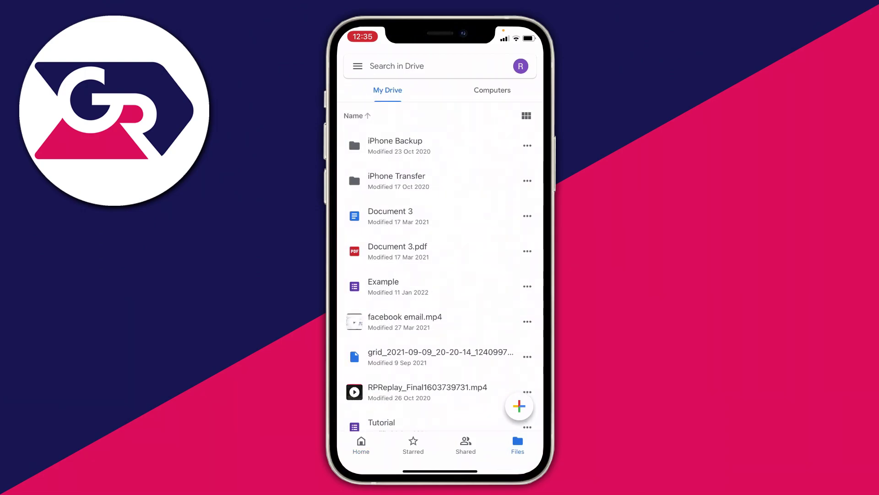
pyautogui.click(519, 405)
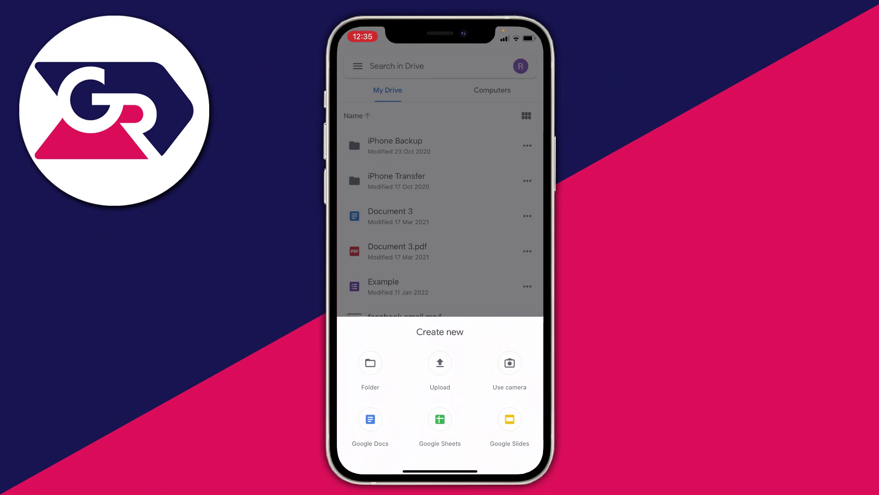
pyautogui.click(370, 362)
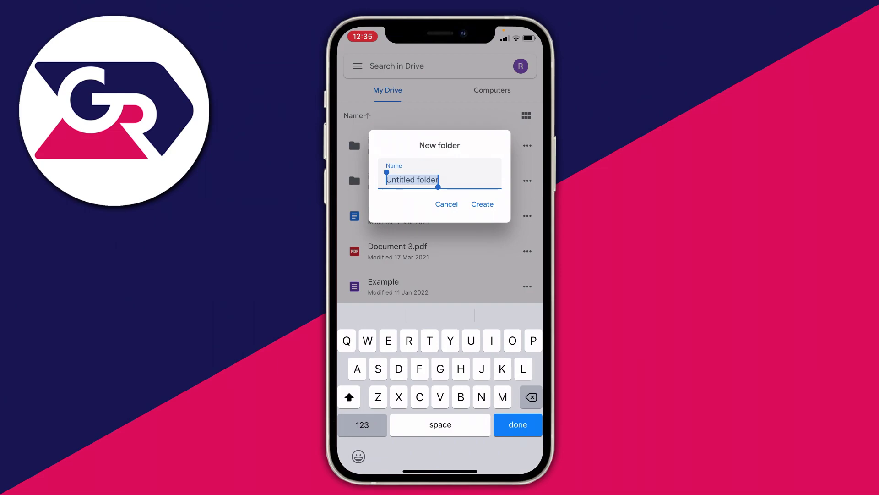
pyautogui.press('BackSpace')
pyautogui.write('Iphone tutorial')
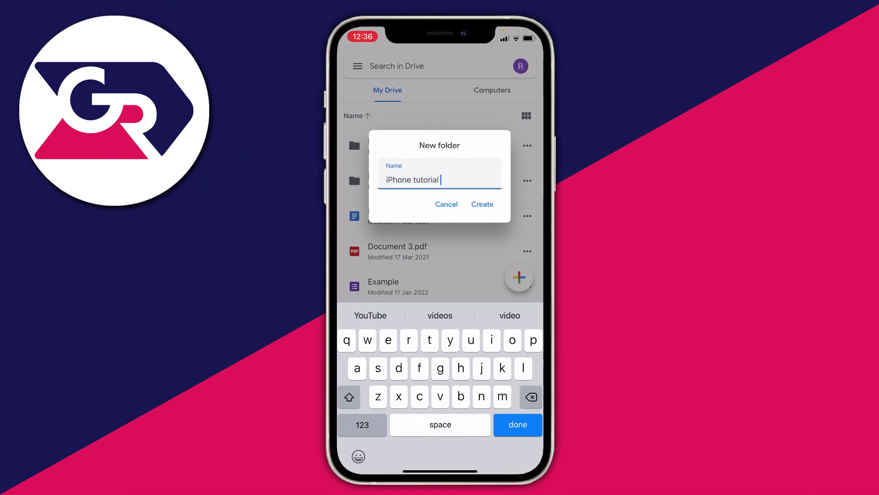
pyautogui.press('Return')
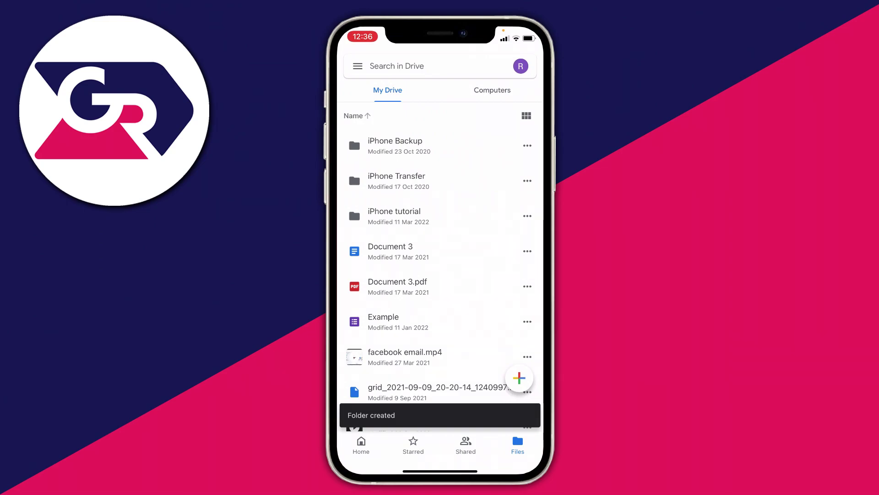
pyautogui.click(394, 216)
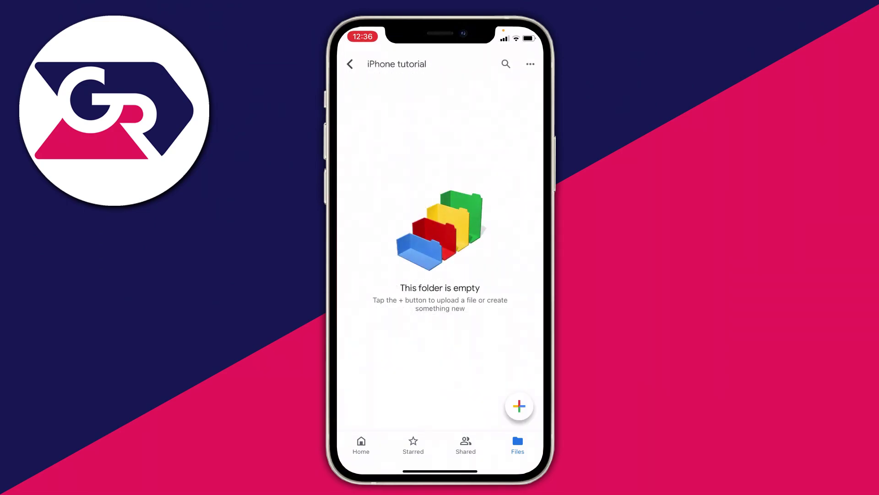
# Step: Upload the four top-row mouse-pad photos from Photos and Videos into the folder
pyautogui.click(519, 406)
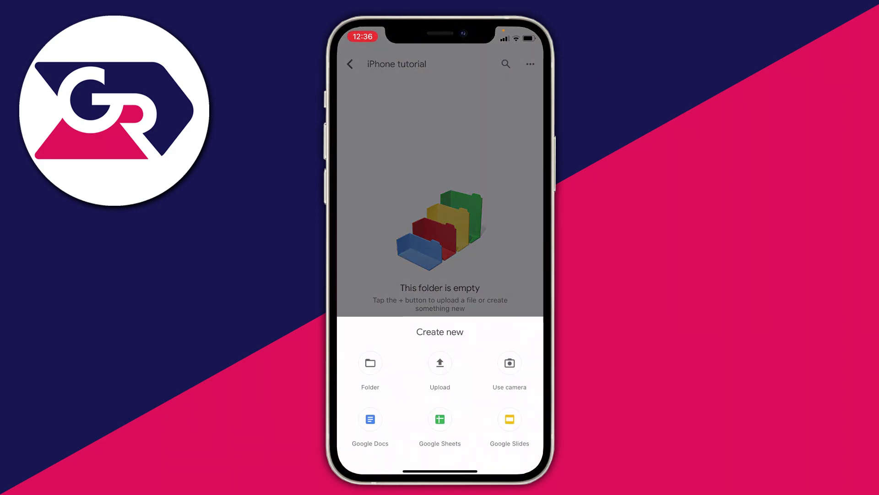
pyautogui.click(440, 363)
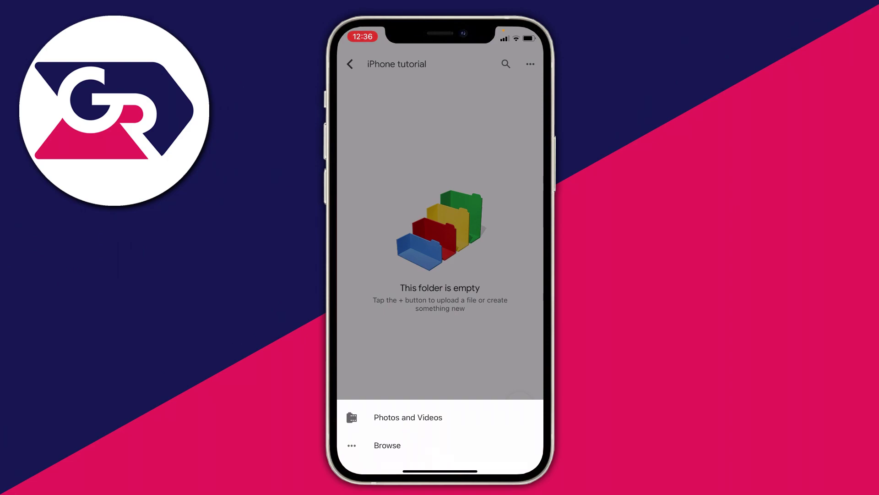
pyautogui.click(408, 417)
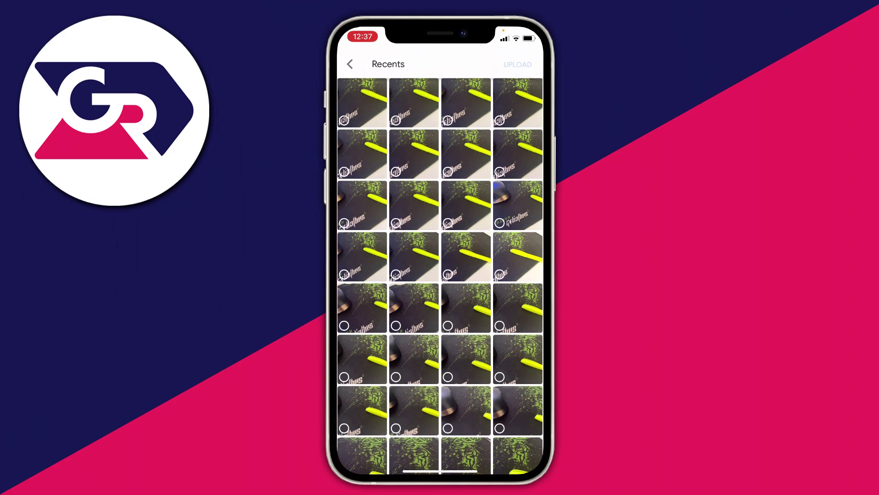
pyautogui.click(361, 102)
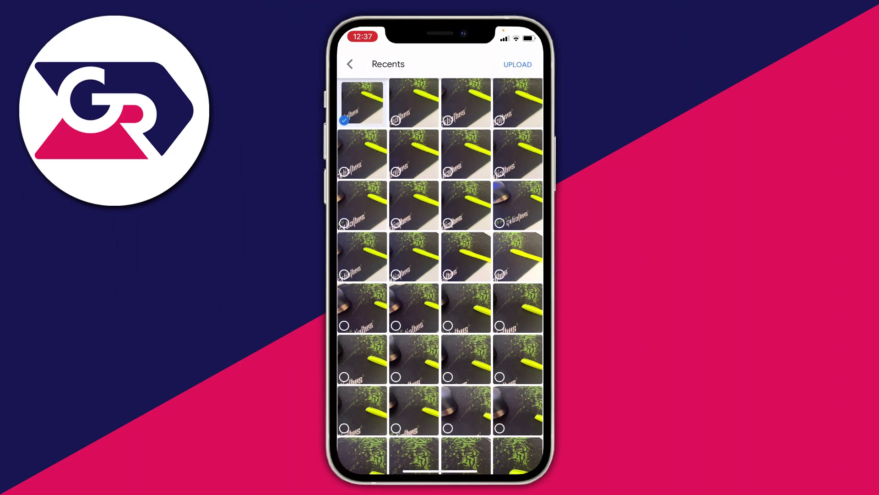
pyautogui.click(414, 103)
pyautogui.click(466, 103)
pyautogui.click(517, 103)
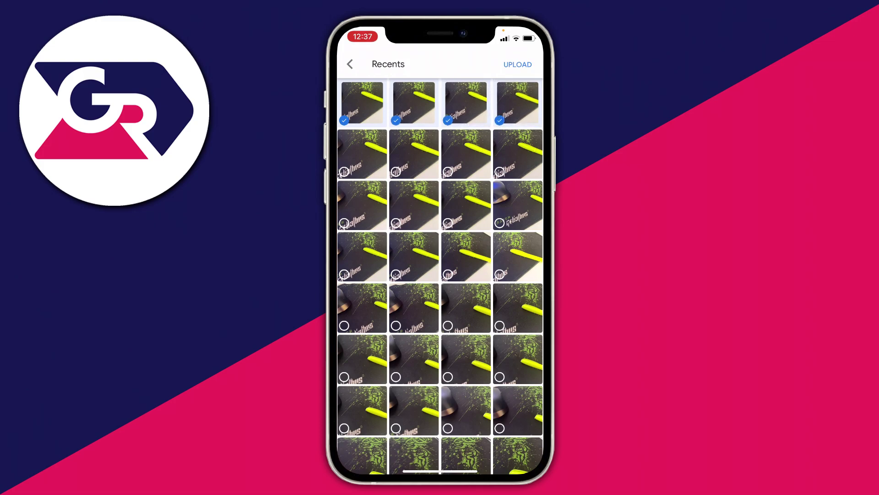
pyautogui.click(517, 64)
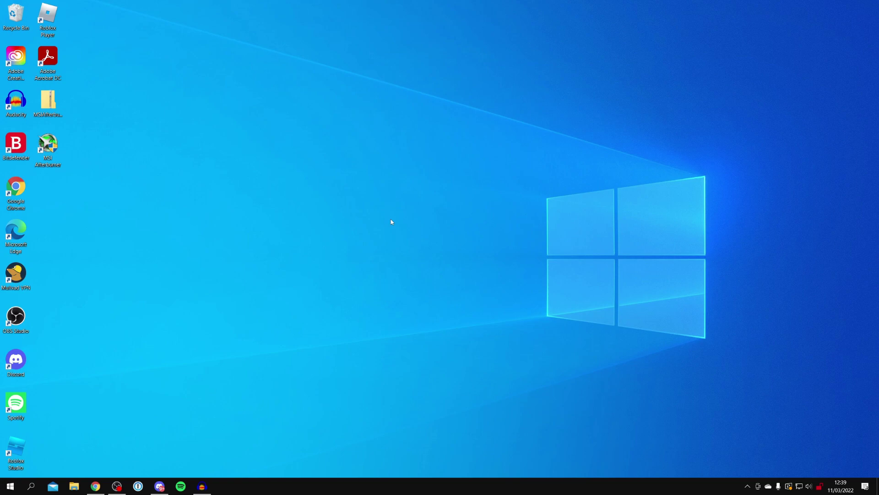
# Step: Open Chrome on the PC and search 'google drive' to reach My Drive
pyautogui.click(95, 486)
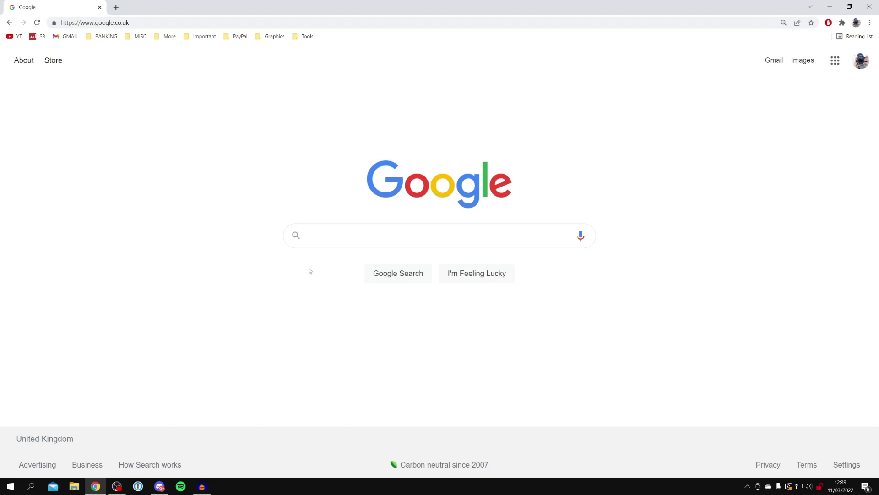
pyautogui.write('google ')
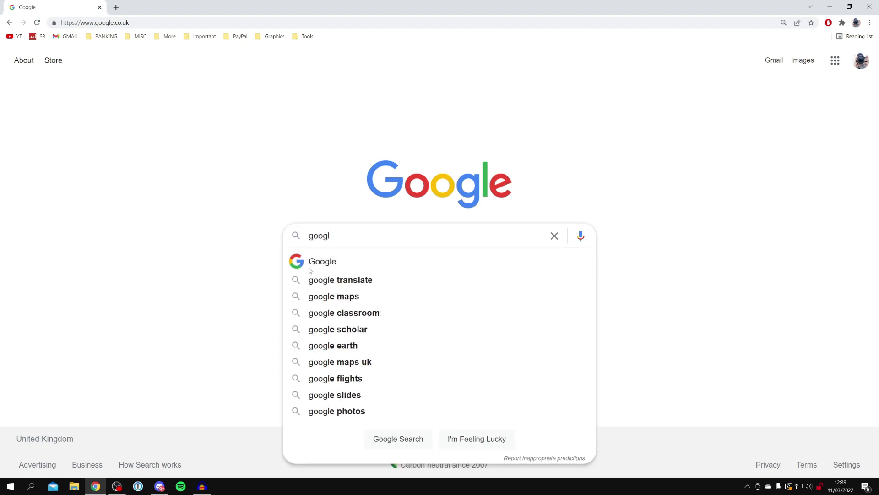
pyautogui.write('drive')
pyautogui.press('Return')
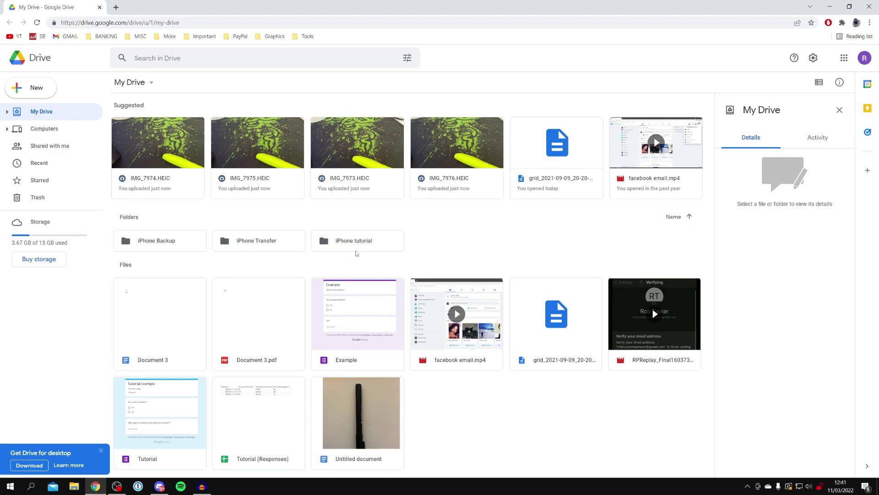
# Step: Open the iPhone tutorial folder and download it as a zip from its breadcrumb menu
pyautogui.doubleClick(353, 248)
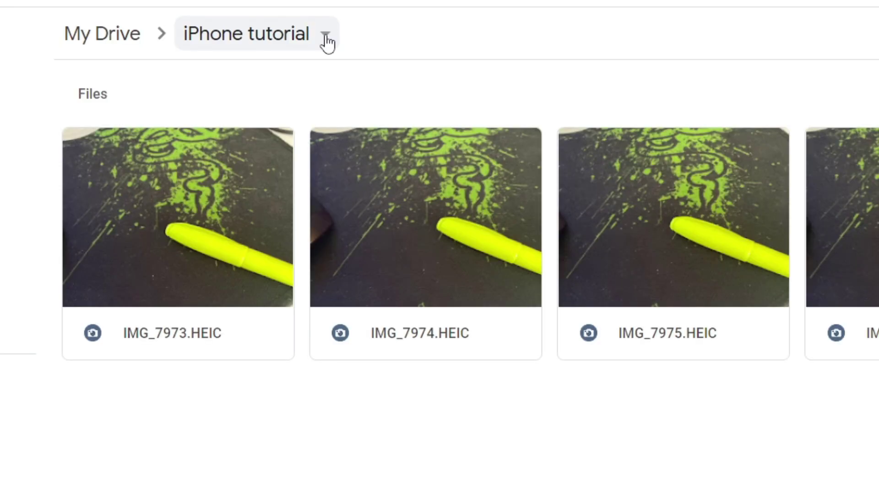
pyautogui.click(219, 83)
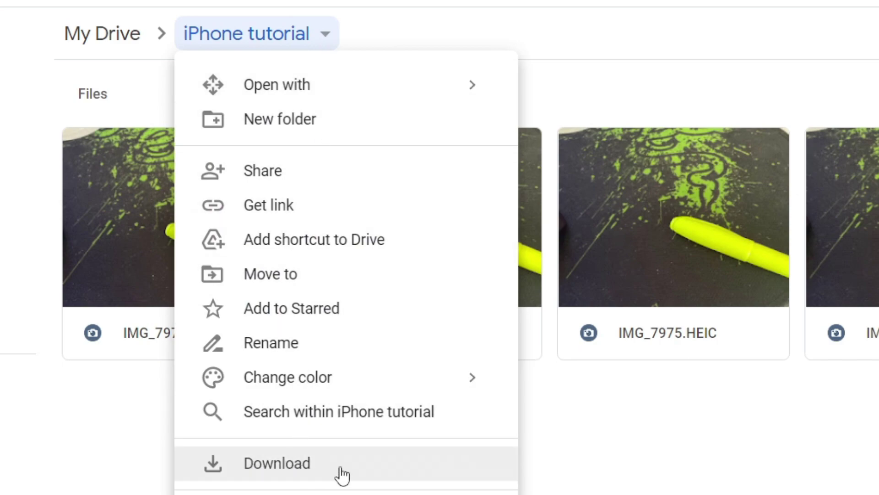
pyautogui.click(340, 467)
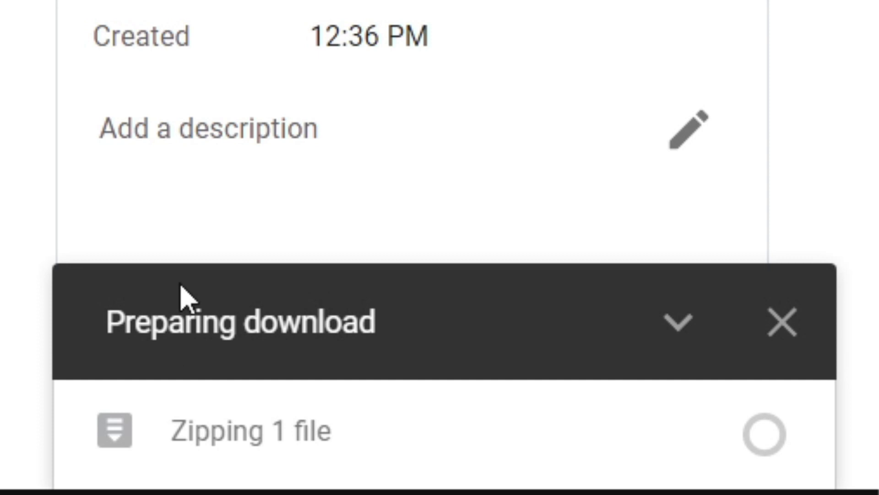
pyautogui.moveTo(241, 417)
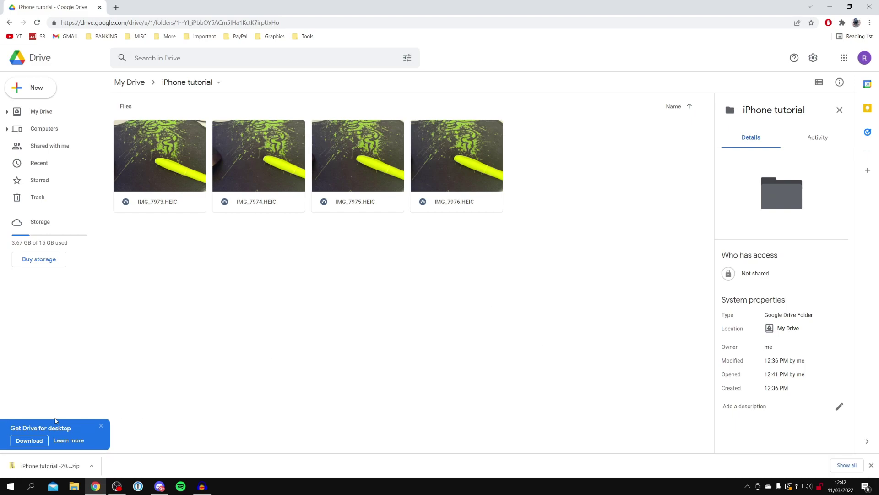
# Step: Save the downloaded zip to the desktop, minimize Chrome, and open the zip
pyautogui.moveTo(220, 4); pyautogui.dragTo(489, 29)
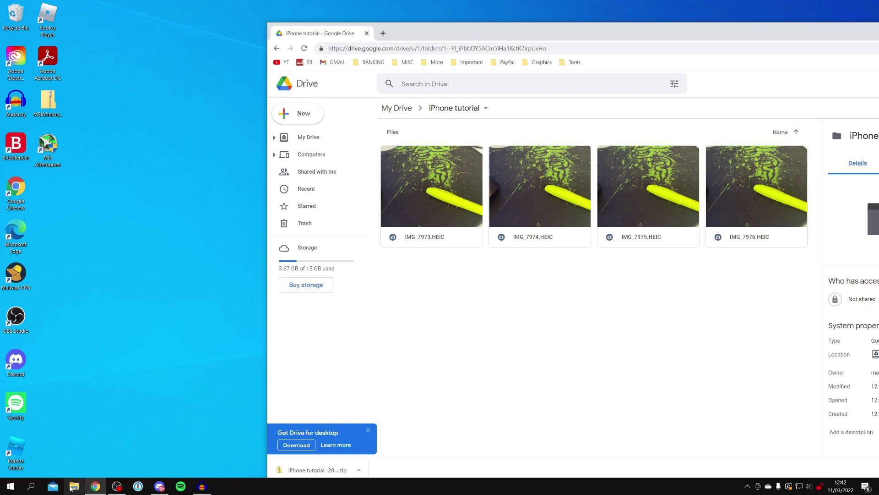
pyautogui.moveTo(302, 471); pyautogui.dragTo(48, 193)
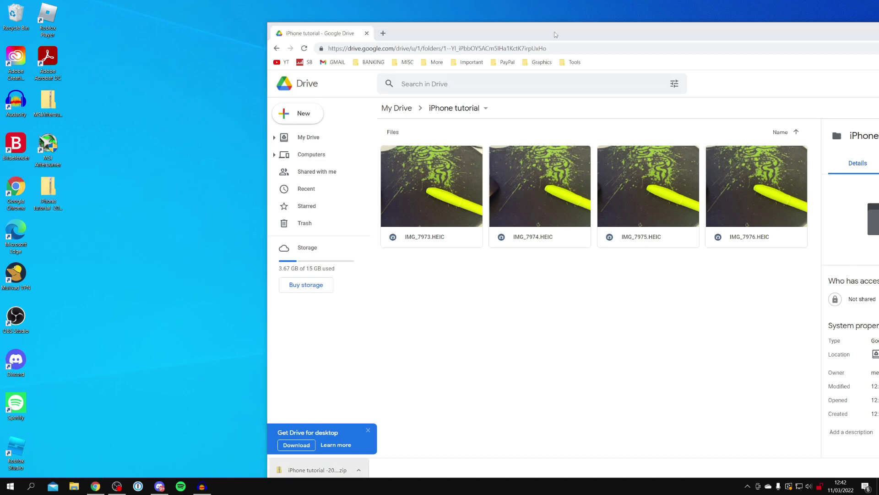
pyautogui.moveTo(564, 33); pyautogui.dragTo(316, 40)
pyautogui.click(674, 31)
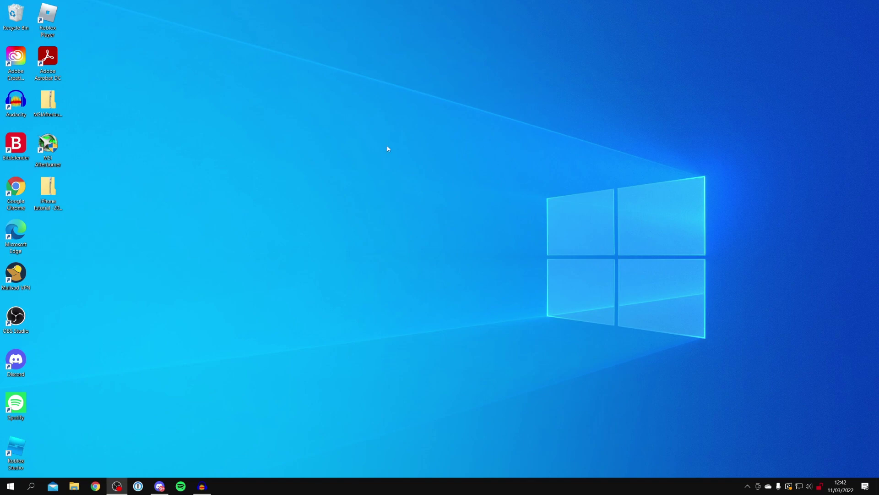
pyautogui.doubleClick(48, 188)
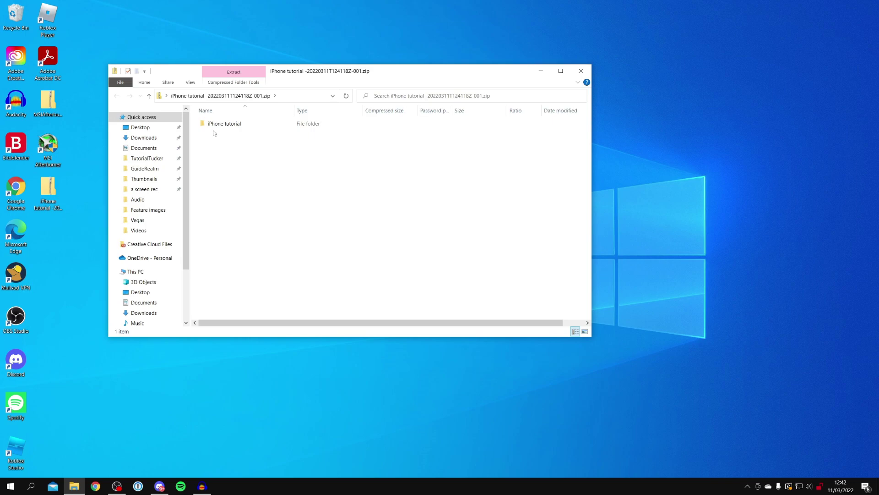
# Step: Extract the iPhone tutorial folder to the desktop, open it, and select the HEIC photos
pyautogui.click(224, 124)
pyautogui.moveTo(255, 127); pyautogui.dragTo(52, 240)
pyautogui.doubleClick(263, 125)
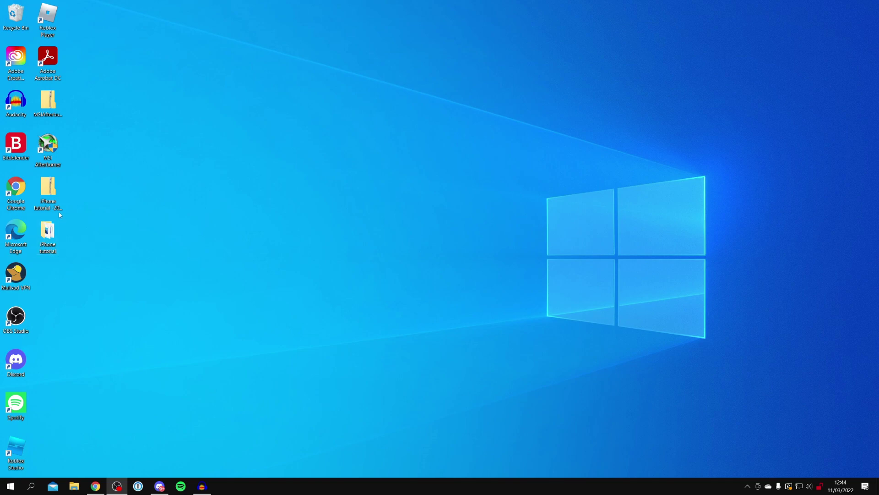
pyautogui.doubleClick(49, 245)
pyautogui.moveTo(439, 169); pyautogui.dragTo(378, 179)
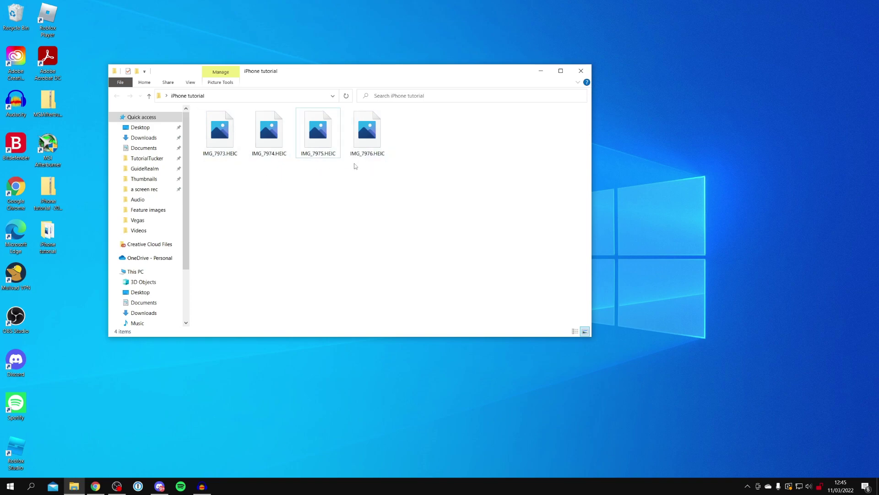
pyautogui.press('space')
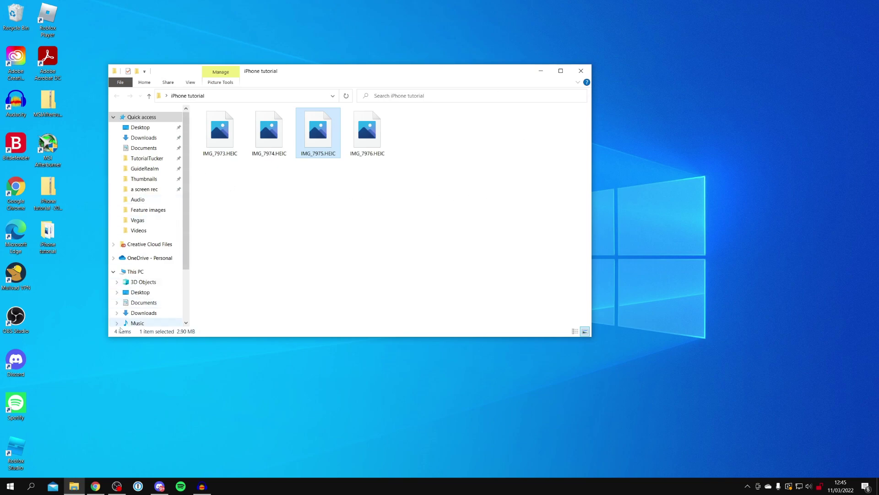
# Step: Return to the heic to jpg search results and open the HEICtoJPEG converter site
pyautogui.click(95, 486)
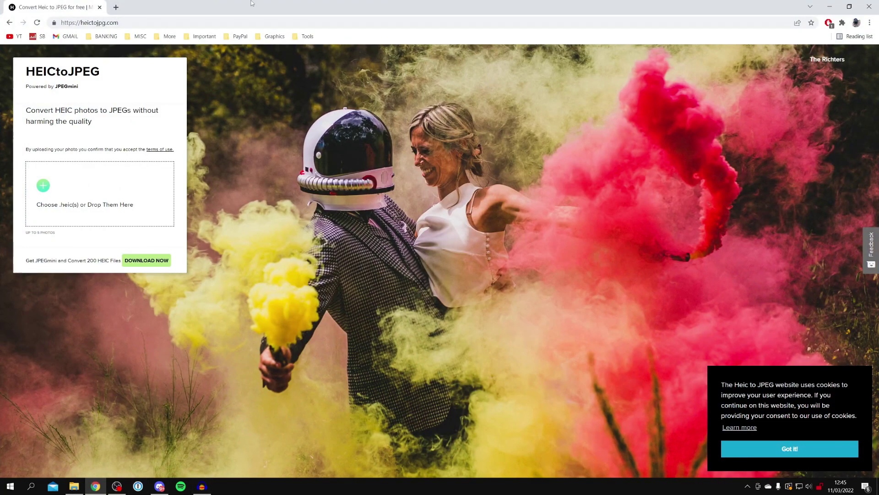
pyautogui.click(9, 22)
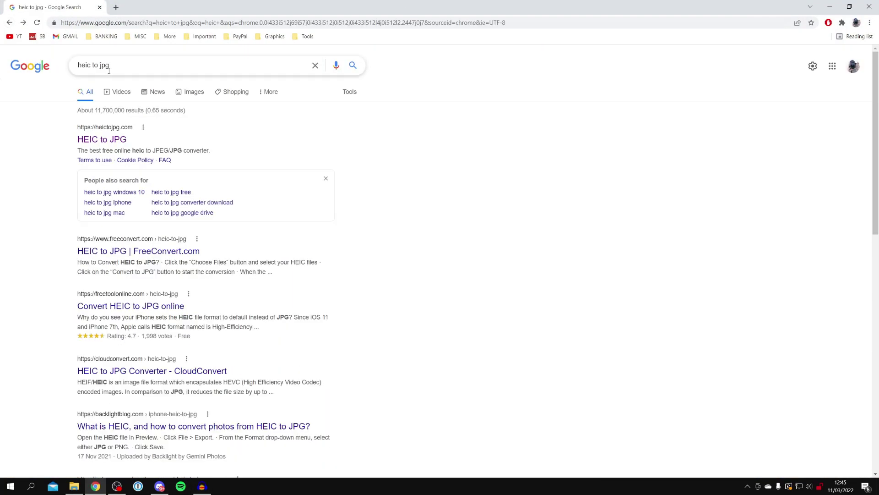
pyautogui.click(115, 134)
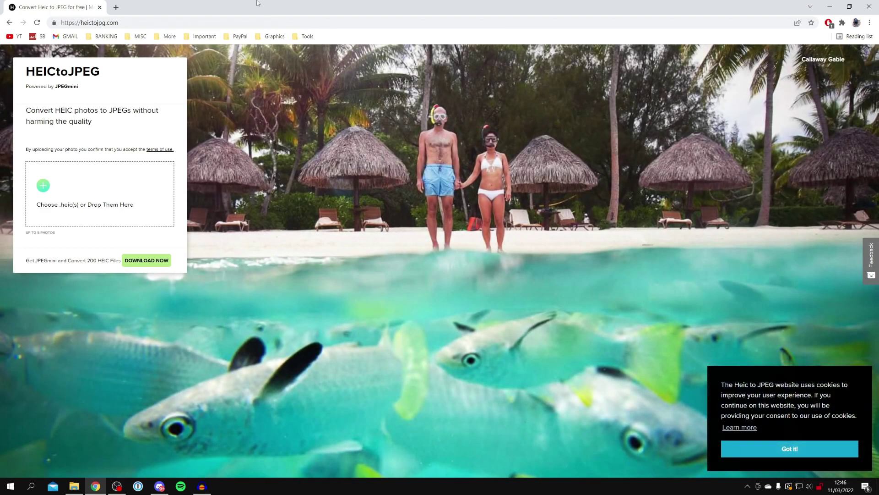
# Step: Drop all four HEIC photos onto the converter and download all 4 JPEGs
pyautogui.moveTo(307, 8); pyautogui.dragTo(595, 67)
pyautogui.click(269, 172)
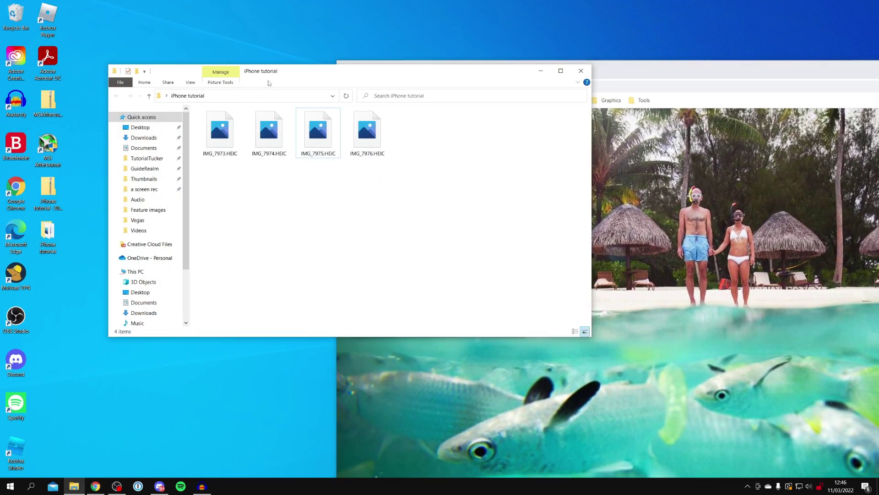
pyautogui.moveTo(392, 194); pyautogui.dragTo(192, 108)
pyautogui.moveTo(307, 71); pyautogui.dragTo(458, 279)
pyautogui.moveTo(490, 339); pyautogui.dragTo(400, 270)
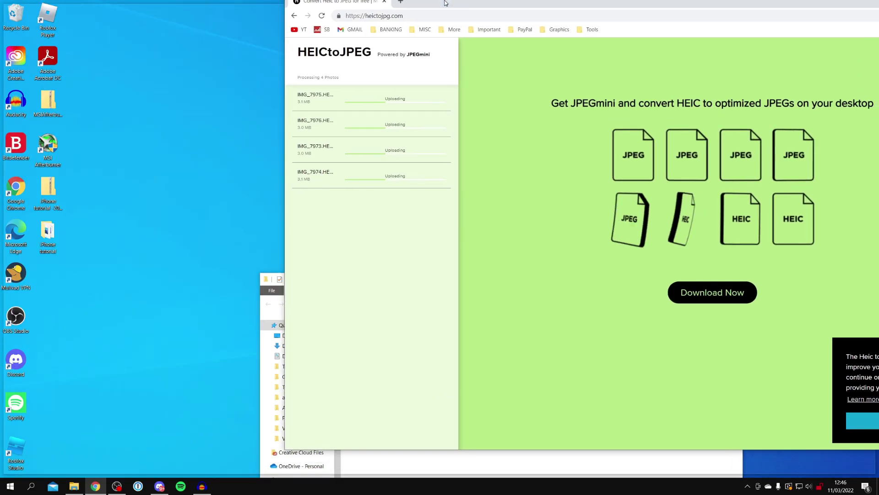
pyautogui.press('super+Up')
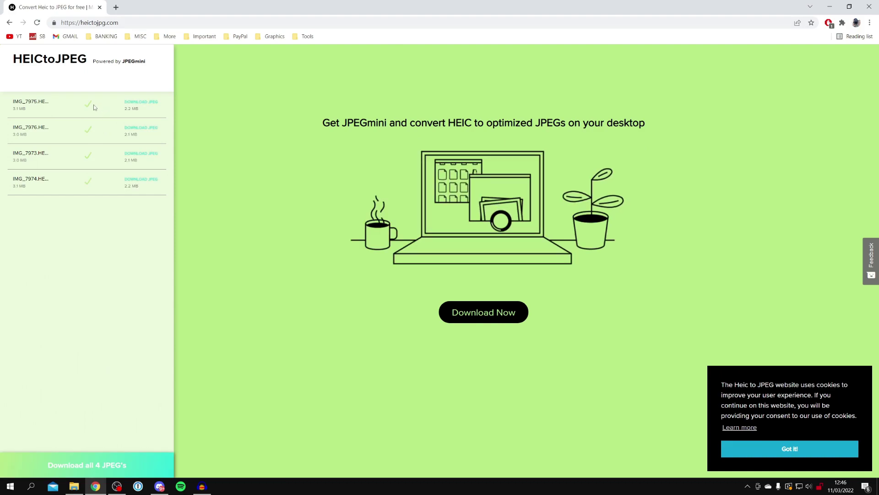
pyautogui.click(93, 463)
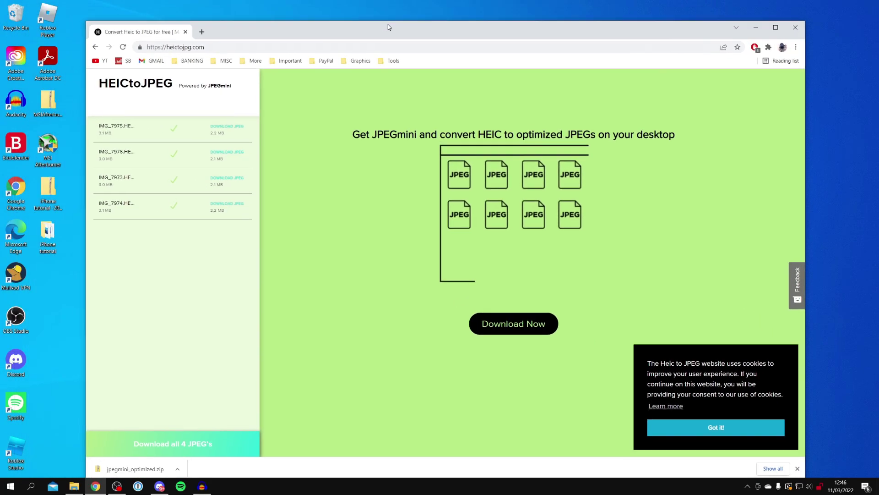
# Step: Save jpegmini_optimized.zip from Chrome to the desktop and open it
pyautogui.moveTo(388, 27); pyautogui.dragTo(416, 23)
pyautogui.moveTo(163, 464); pyautogui.dragTo(60, 286)
pyautogui.press('super+d')
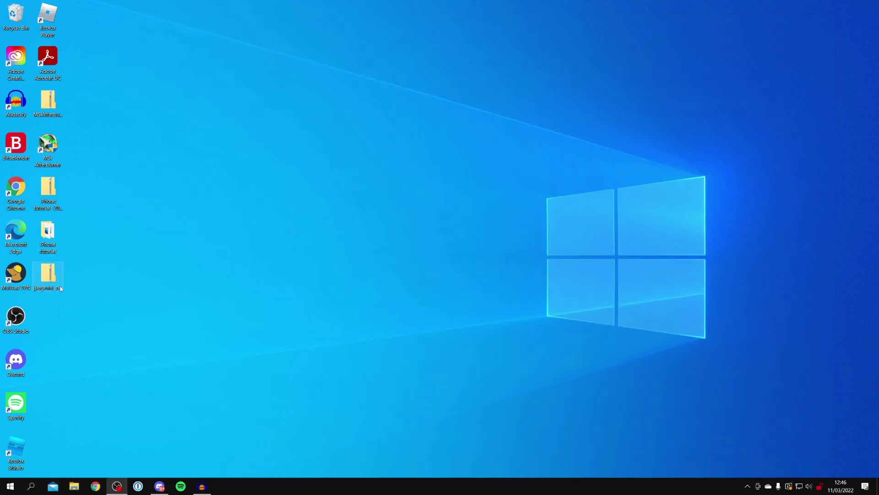
pyautogui.doubleClick(54, 279)
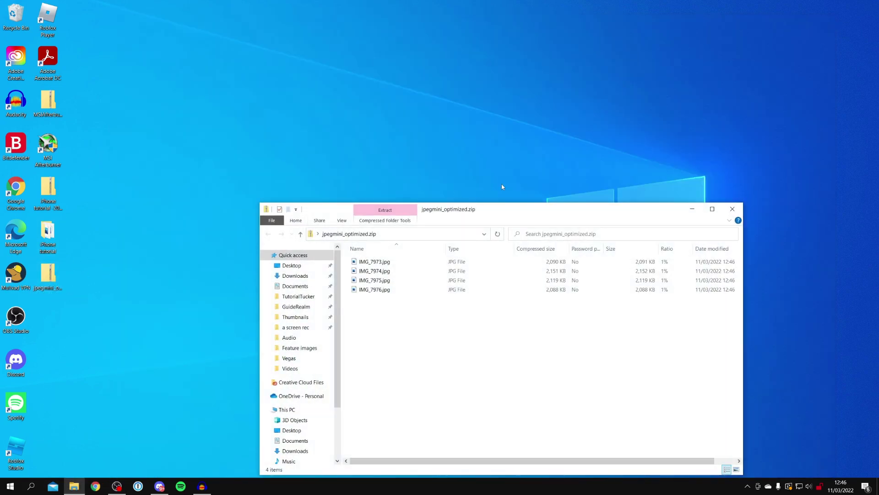
# Step: Preview IMG_7976.jpg from the zip in Photos to check the conversion, then close it
pyautogui.moveTo(491, 213); pyautogui.dragTo(437, 126)
pyautogui.moveTo(379, 235); pyautogui.dragTo(359, 204)
pyautogui.doubleClick(360, 204)
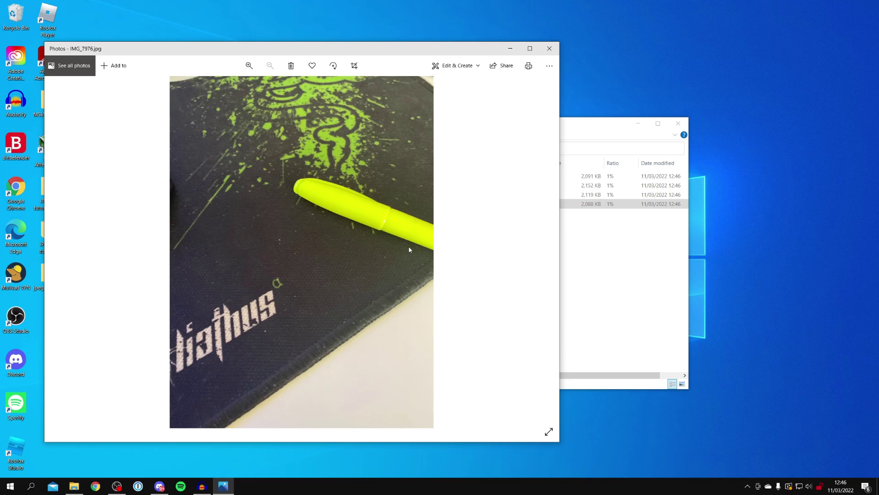
pyautogui.click(549, 48)
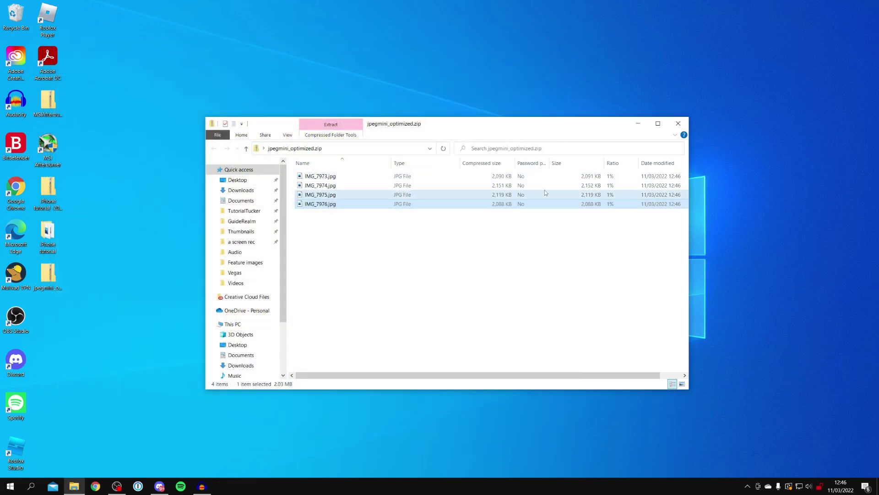